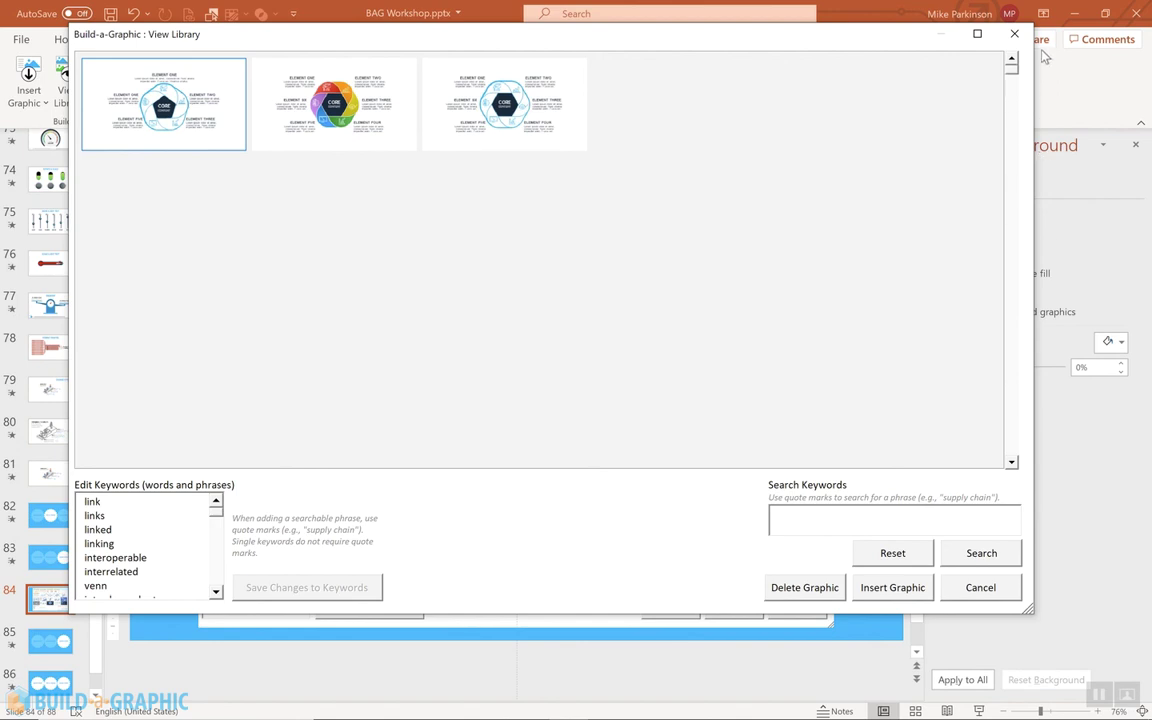
# Step: Search the graphic library for "process", browse the matching graphics, and reset the search
pyautogui.click(830, 519)
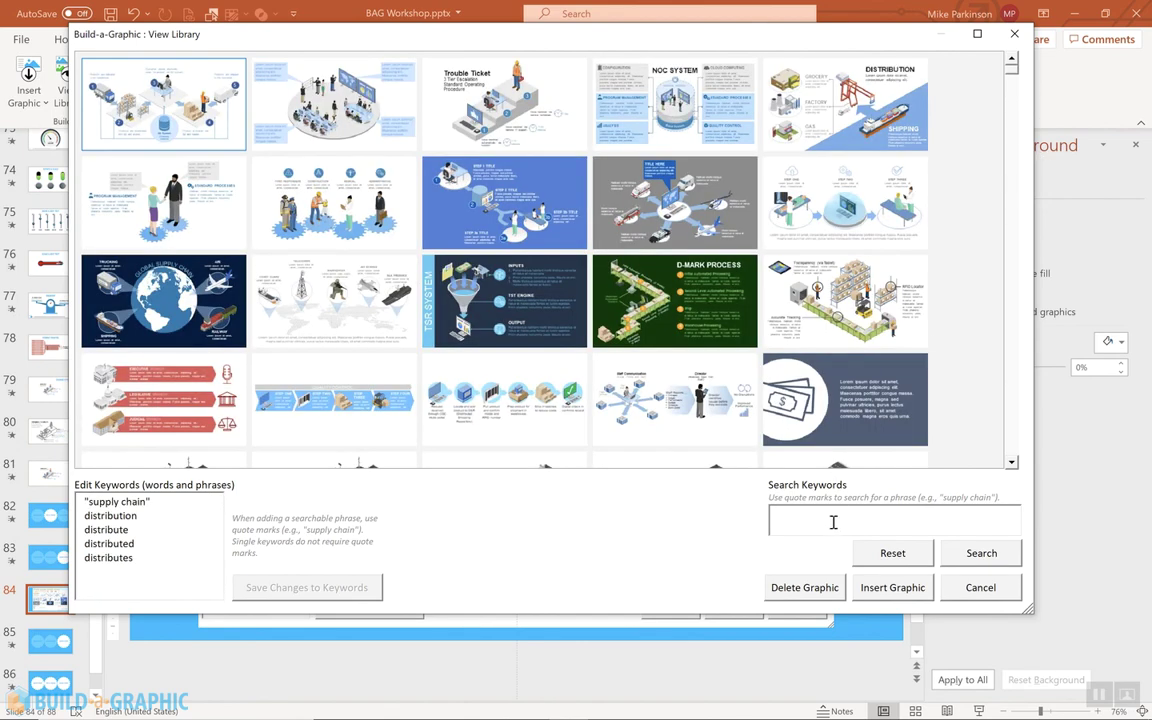
pyautogui.write('process')
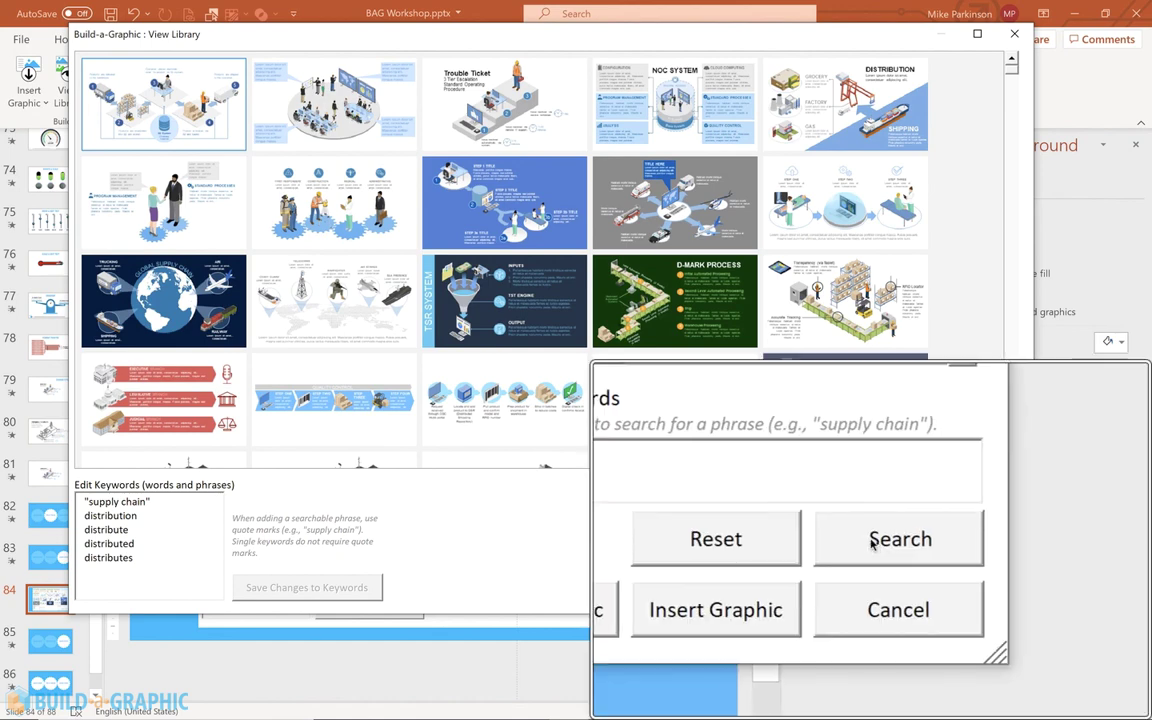
pyautogui.click(970, 558)
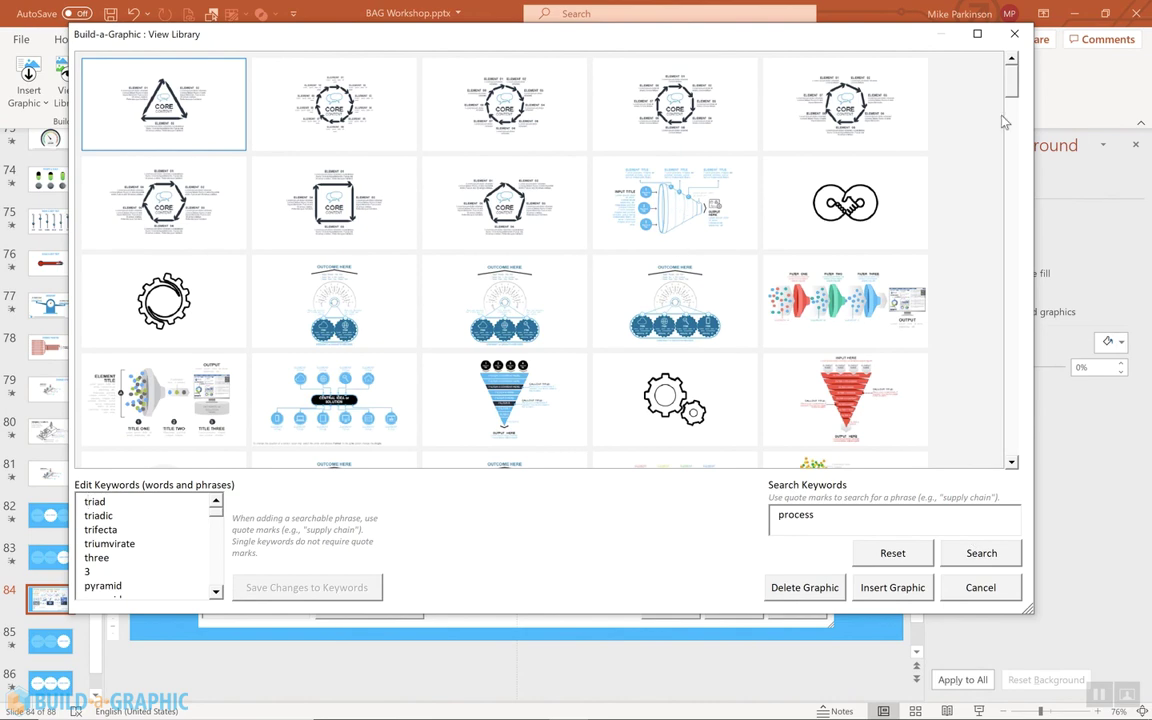
pyautogui.moveTo(1018, 88); pyautogui.dragTo(1011, 36)
pyautogui.click(960, 552)
pyautogui.scroll(-5, 200, 515)
pyautogui.scroll(5, 200, 515)
pyautogui.click(892, 555)
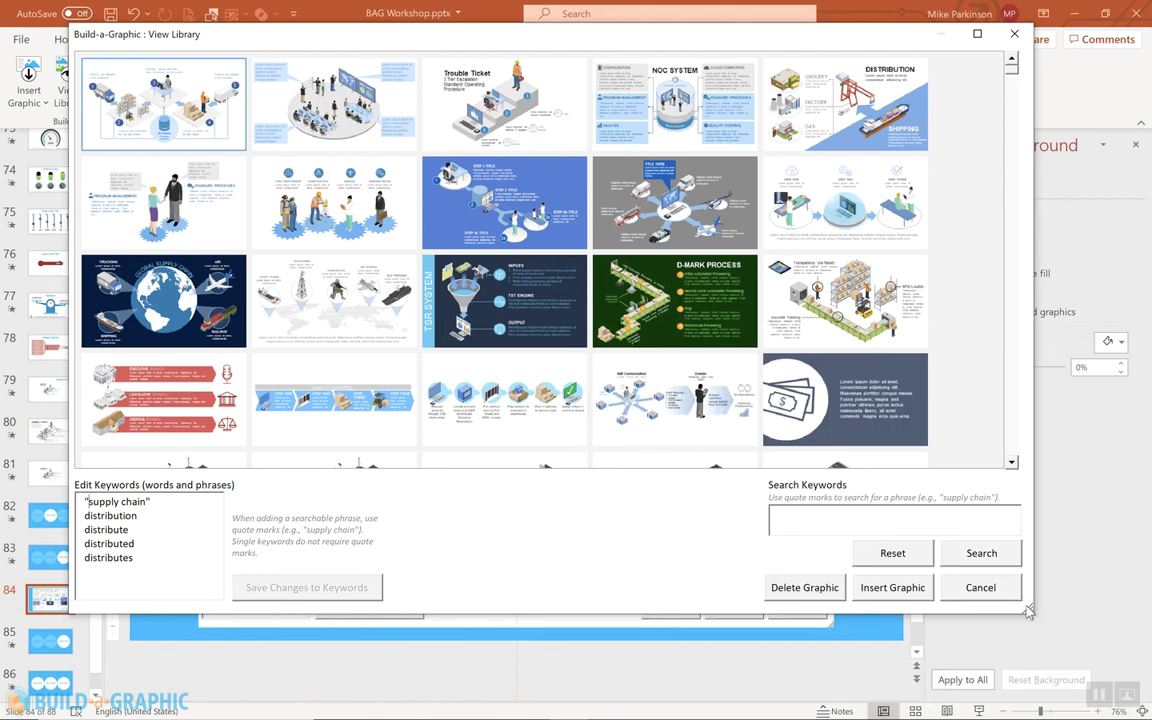
# Step: Enlarge the library window and save the quoted phrase "ABC process" as an additional keyword of the first graphic
pyautogui.moveTo(1028, 611); pyautogui.dragTo(1120, 634)
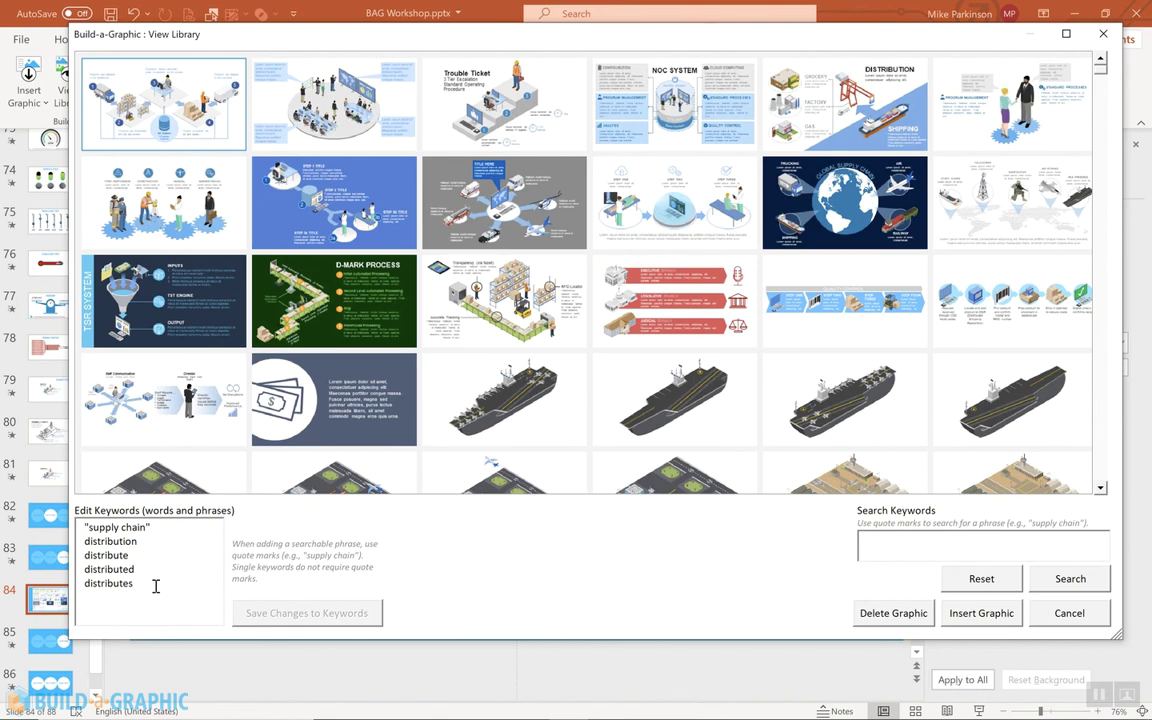
pyautogui.press('Return')
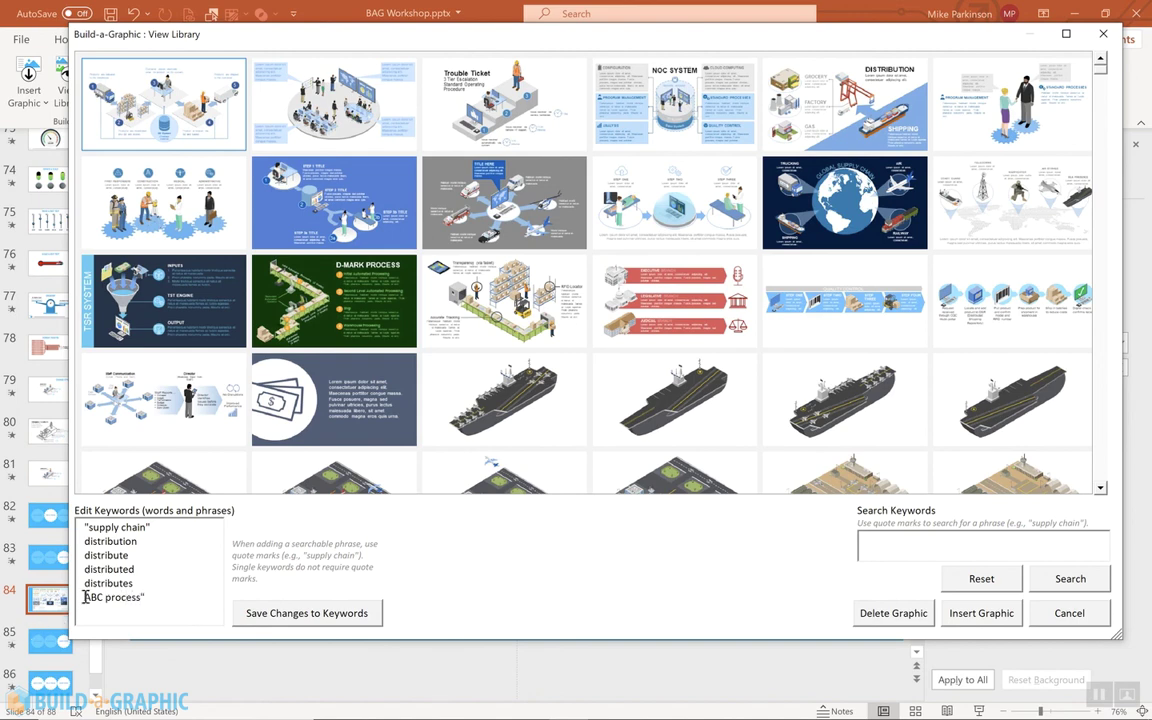
pyautogui.click(85, 597)
pyautogui.write('"')
pyautogui.moveTo(152, 597); pyautogui.dragTo(82, 597)
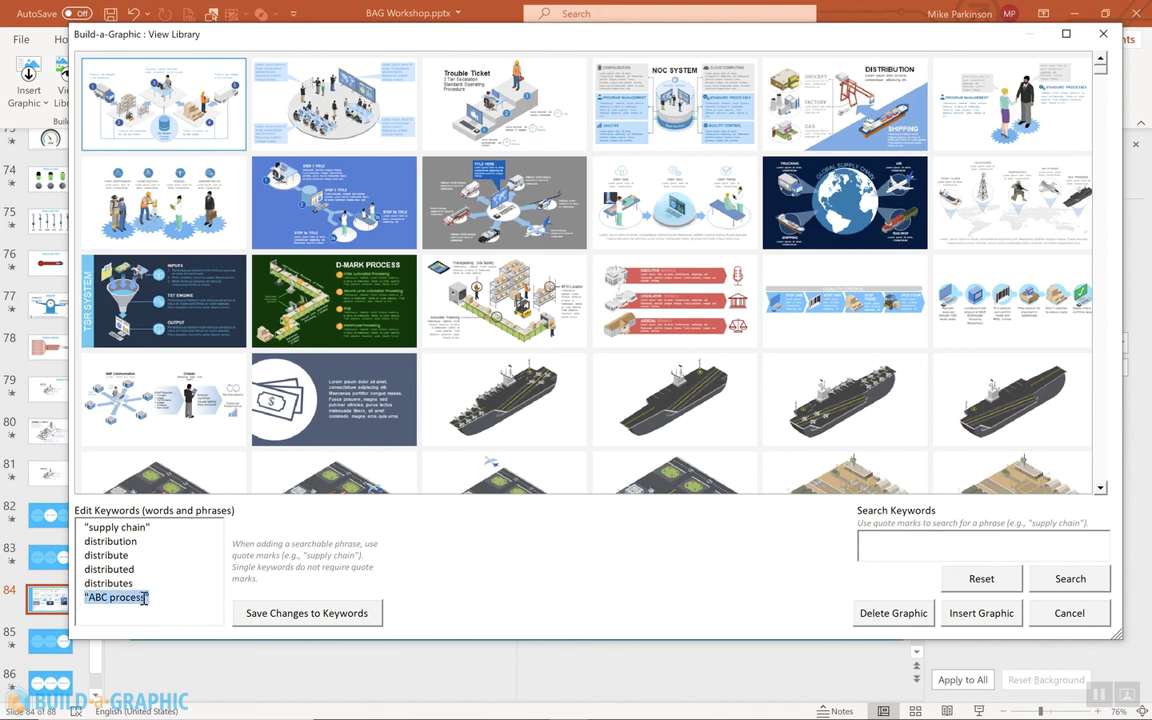
pyautogui.click(285, 613)
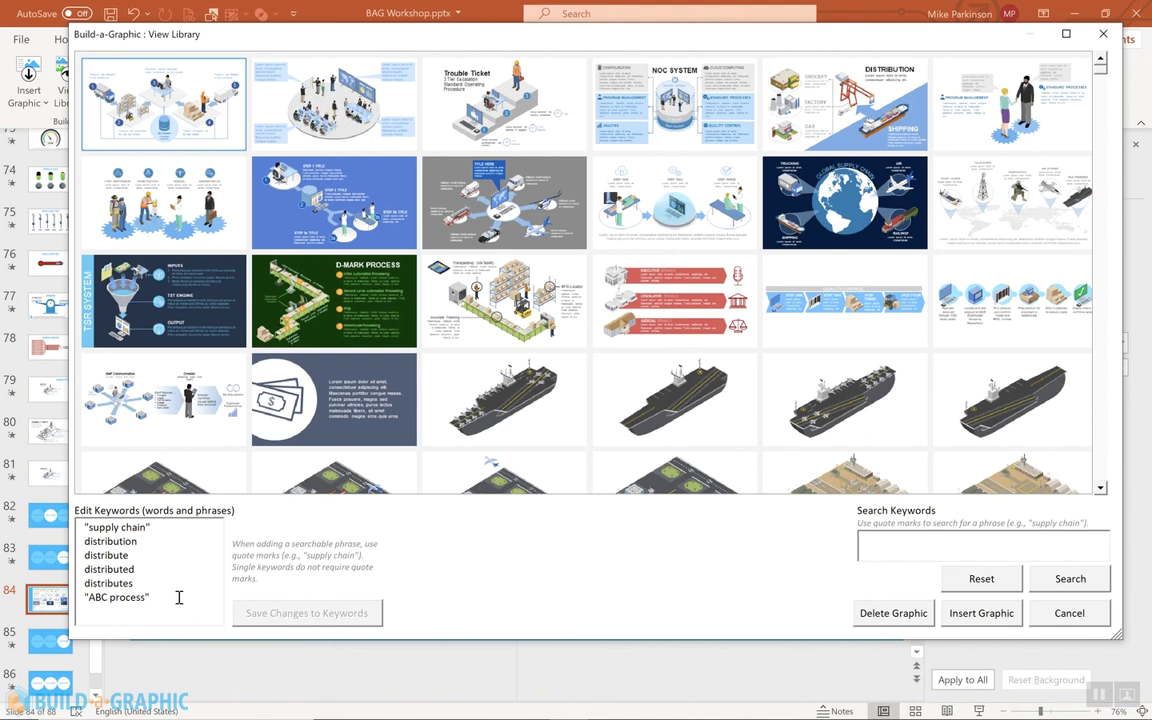
pyautogui.moveTo(146, 597); pyautogui.dragTo(84, 597)
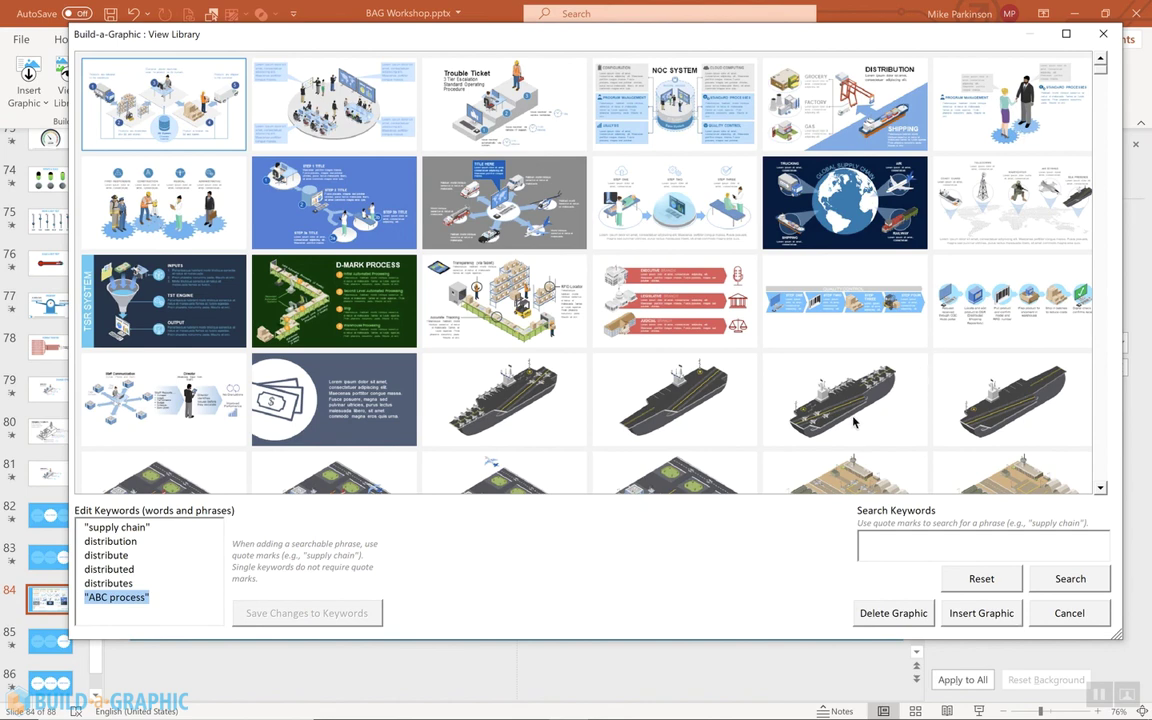
# Step: Insert the first aircraft carrier graphic from the library into slide 84 and close the library
pyautogui.click(510, 402)
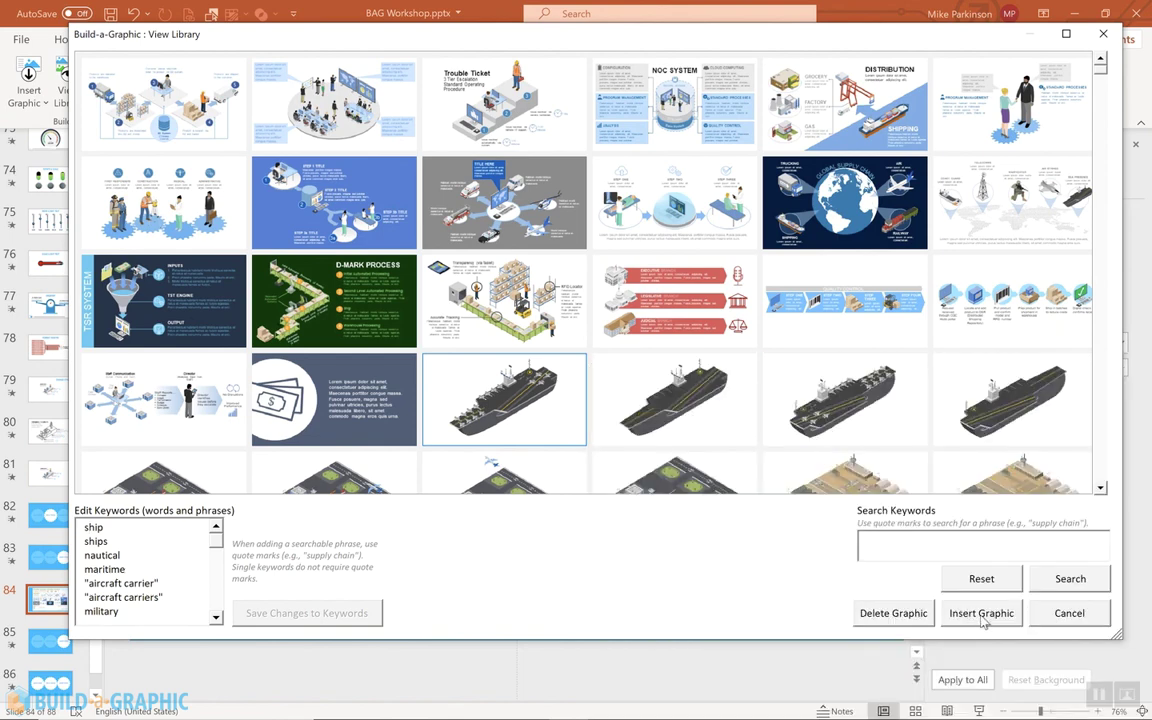
pyautogui.click(980, 614)
pyautogui.click(1102, 37)
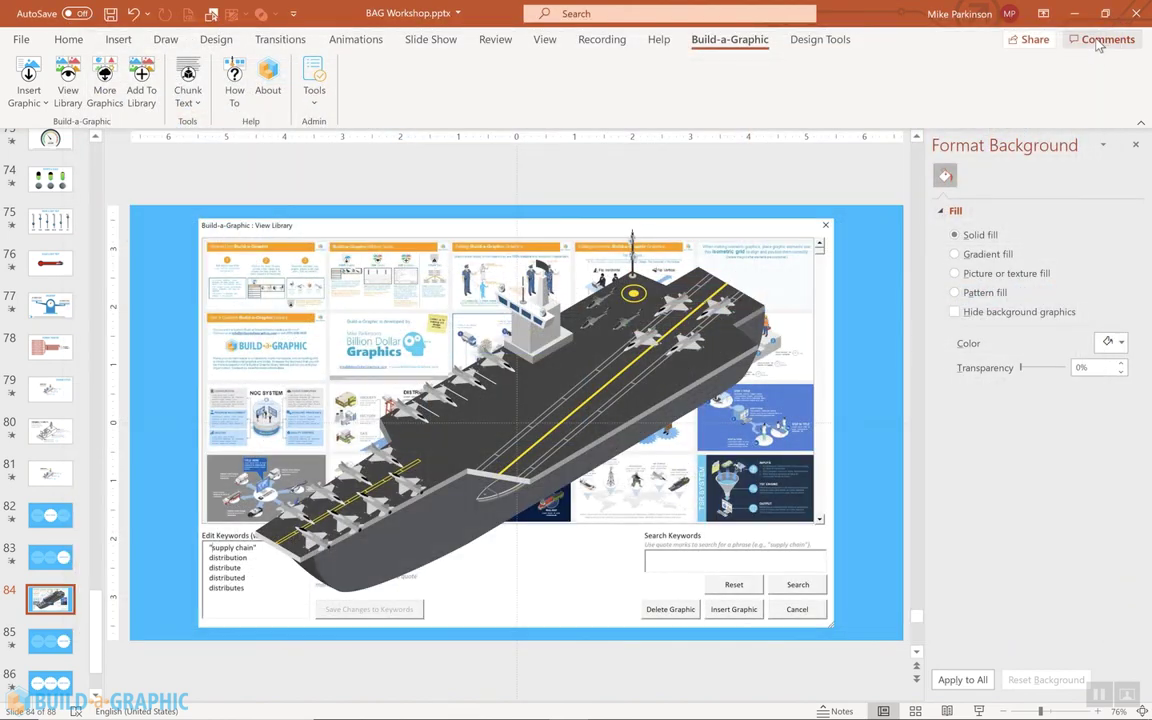
# Step: Delete the inserted aircraft carrier graphic from slide 84
pyautogui.click(514, 382)
pyautogui.press('Delete')
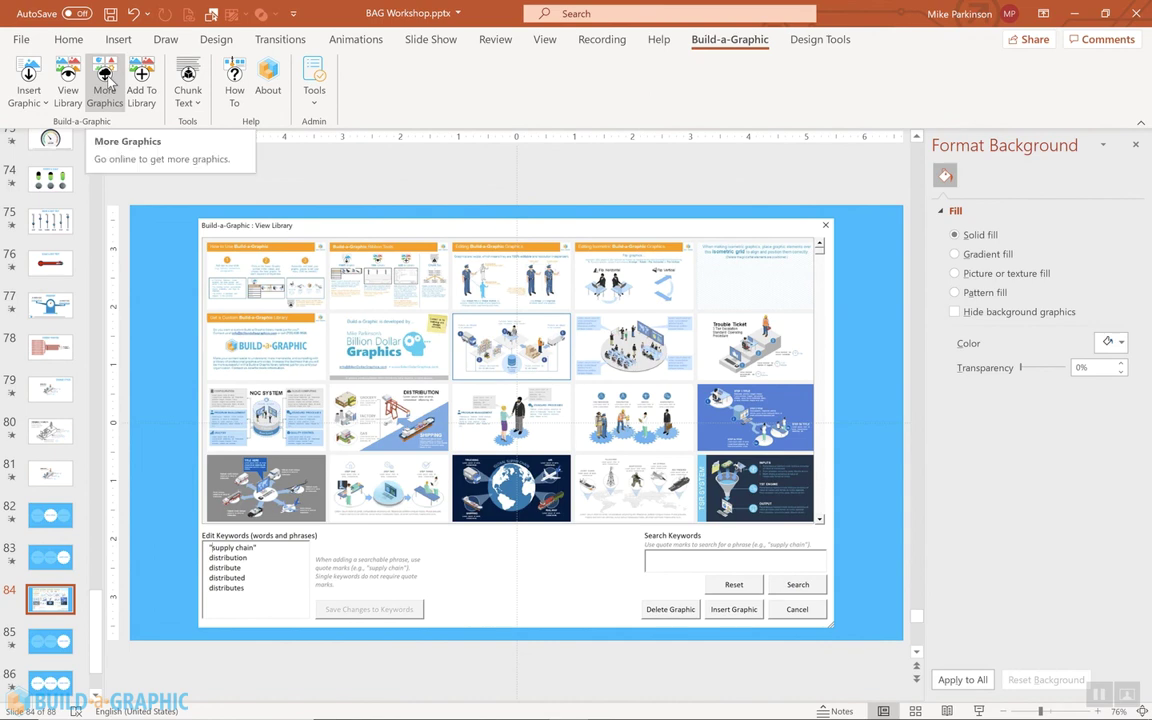
# Step: Open the online page of new Build-a-Graphic collections in the browser and read its three steps for adding graphics
pyautogui.click(108, 85)
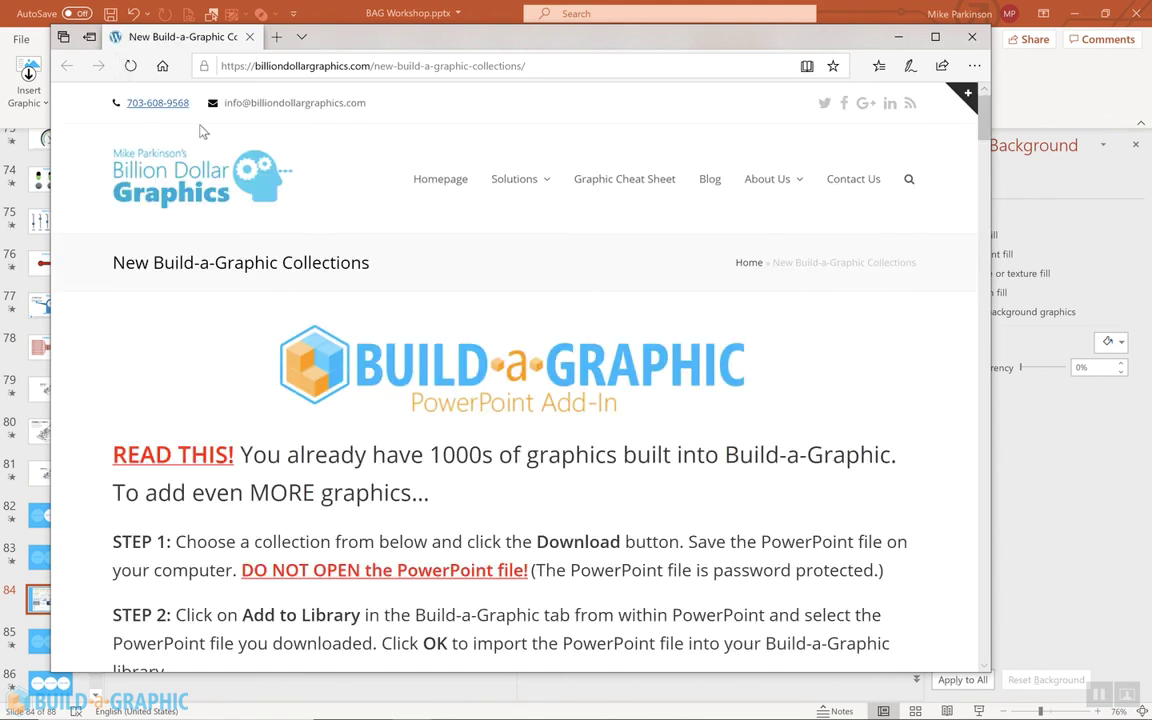
pyautogui.scroll(-3, 800, 460)
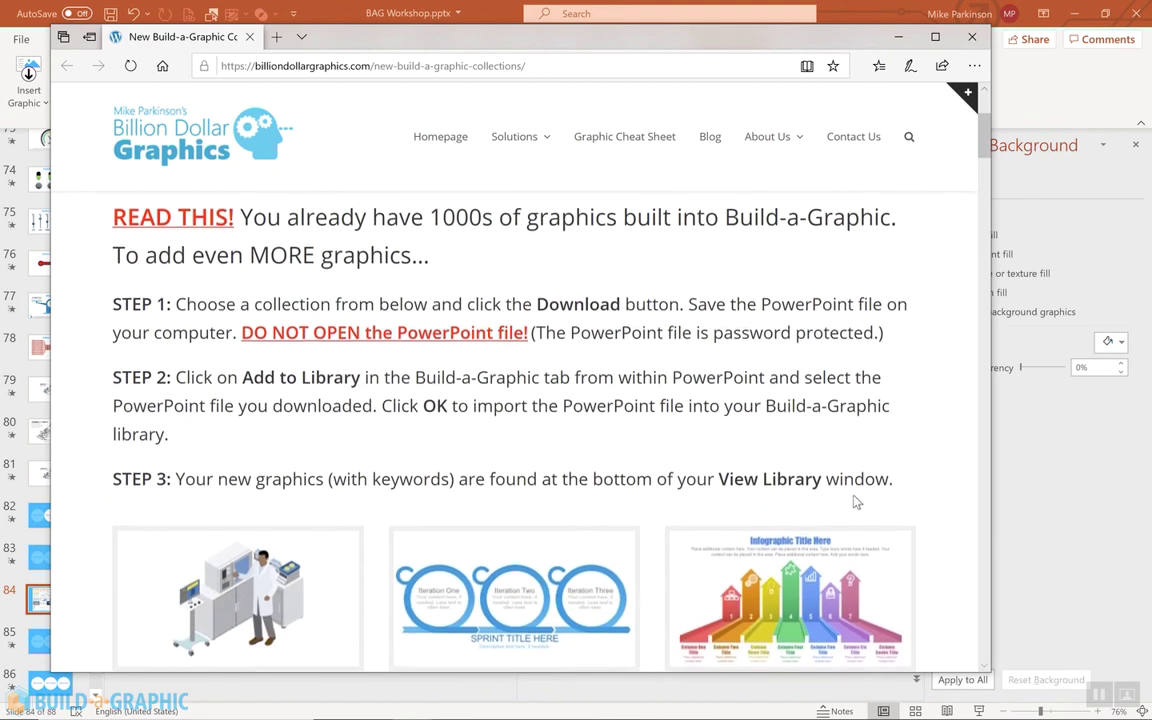
pyautogui.moveTo(898, 481); pyautogui.dragTo(115, 310)
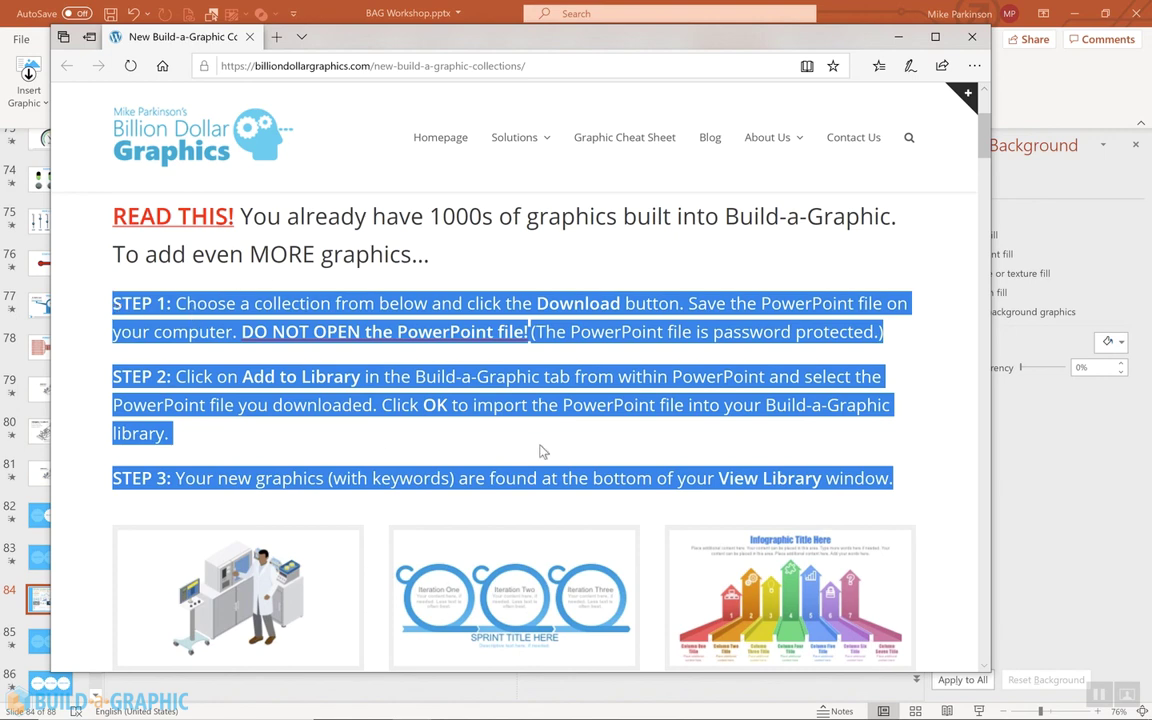
pyautogui.click(745, 470)
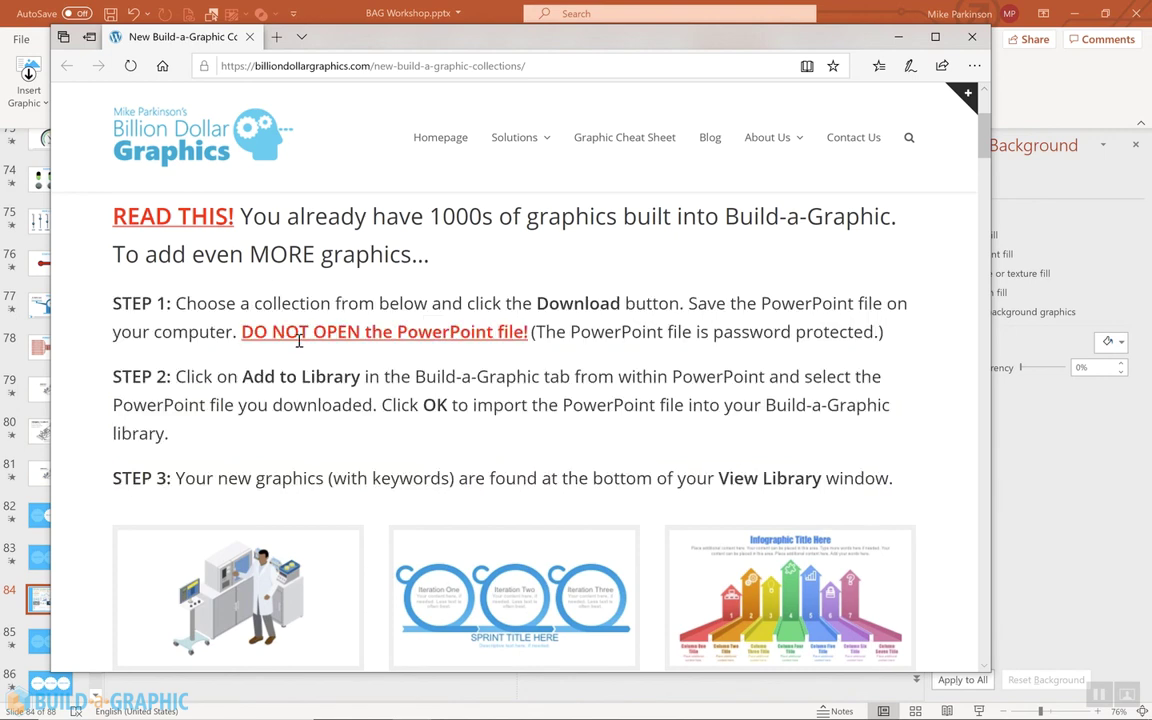
# Step: Find the Laptop Graphics collection on the page, download it to the Desktop as Laptop.pptx, and close the browser
pyautogui.scroll(-5, 861, 400)
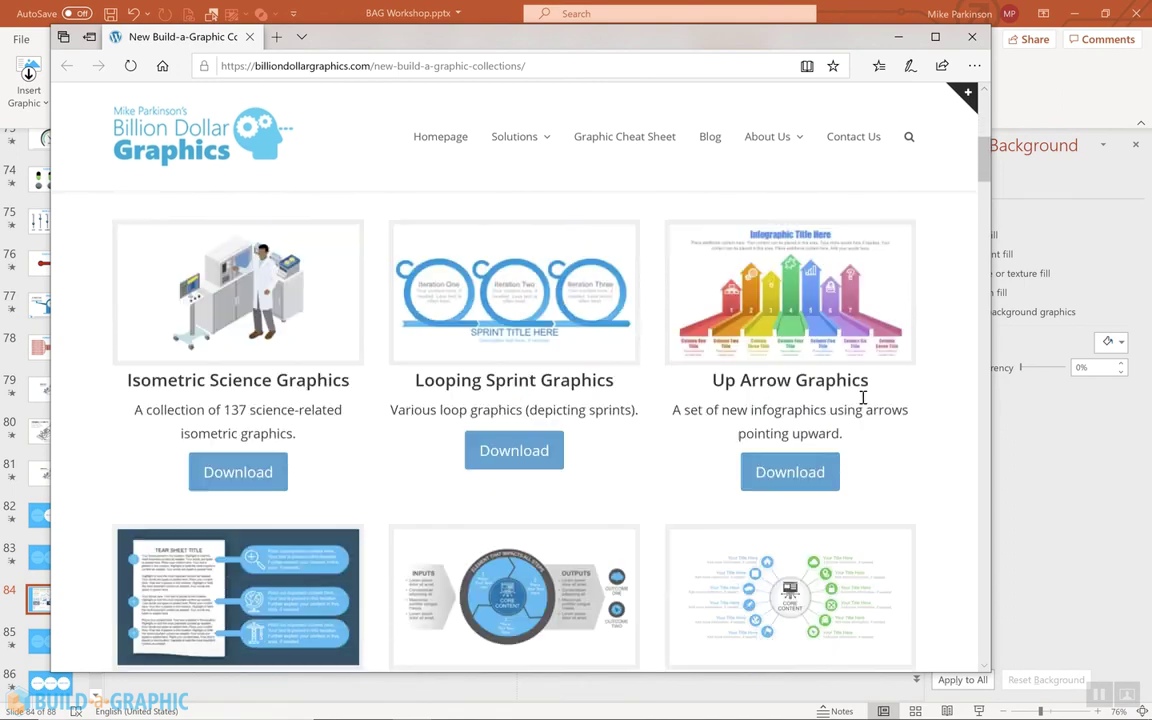
pyautogui.scroll(-12, 863, 398)
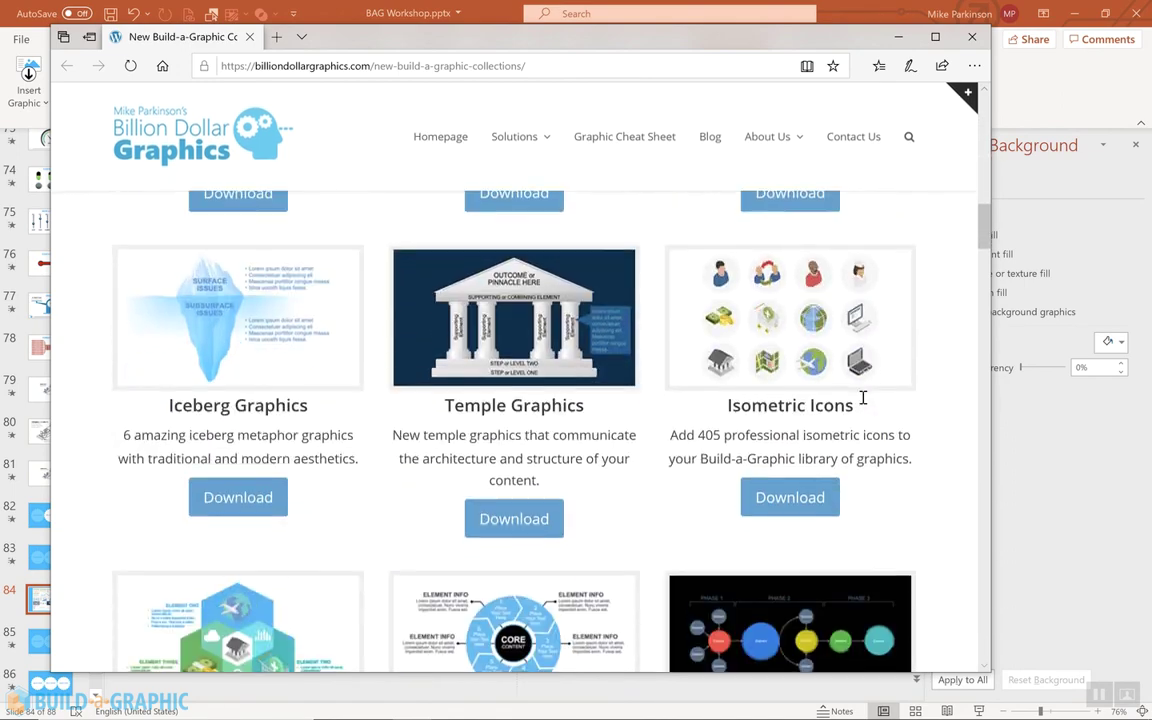
pyautogui.scroll(-15, 863, 398)
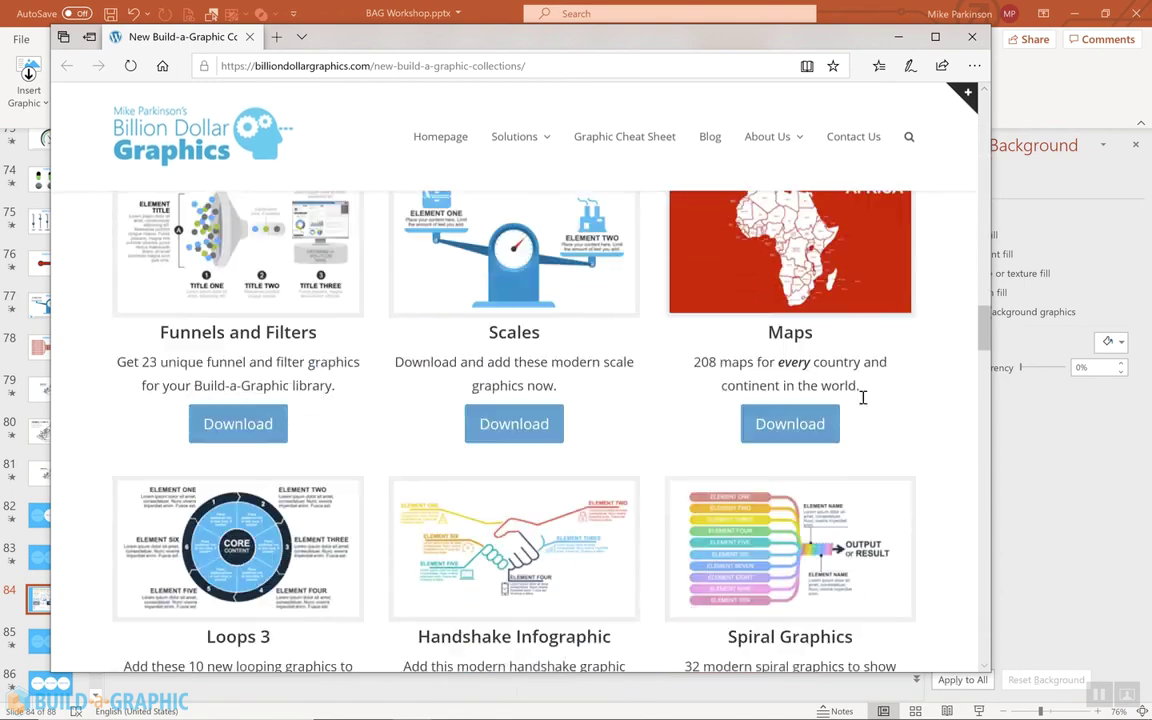
pyautogui.scroll(-12, 863, 398)
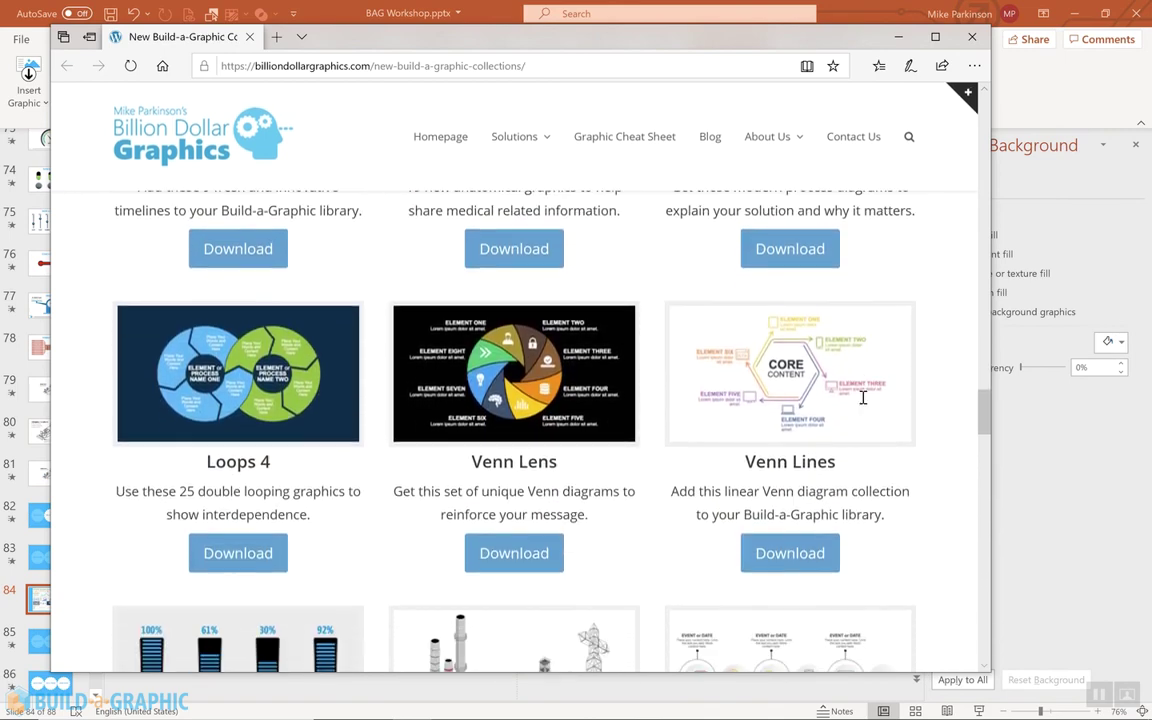
pyautogui.scroll(-2, 863, 398)
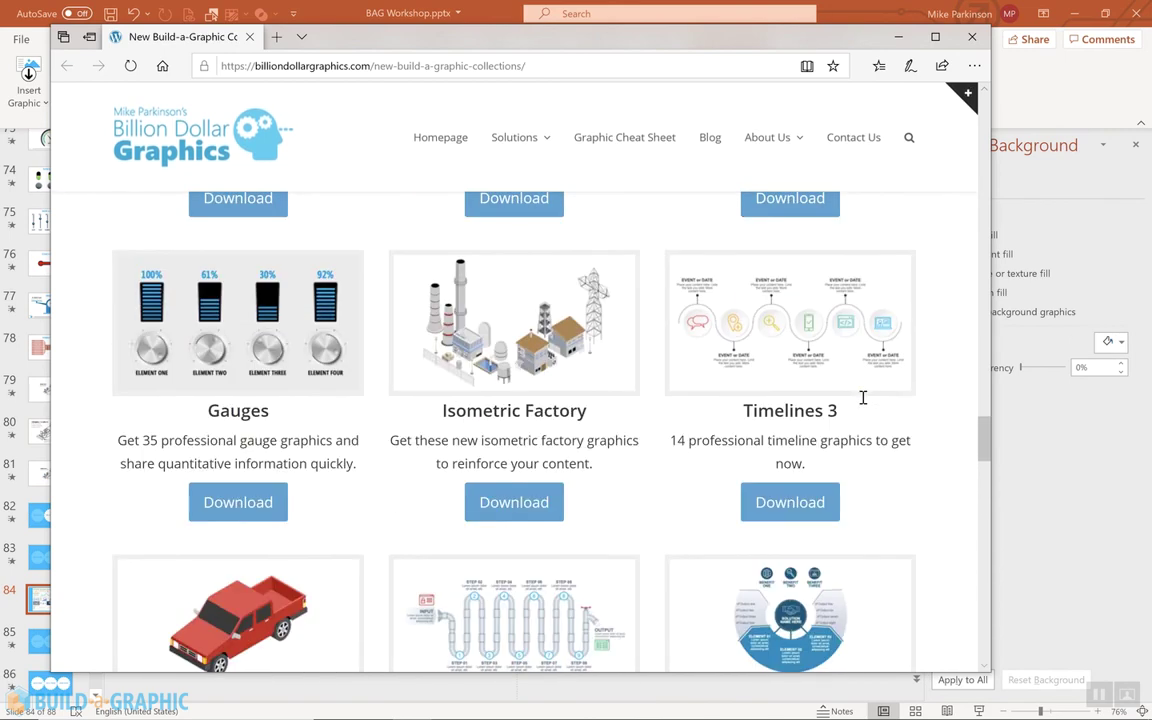
pyautogui.scroll(-10, 863, 398)
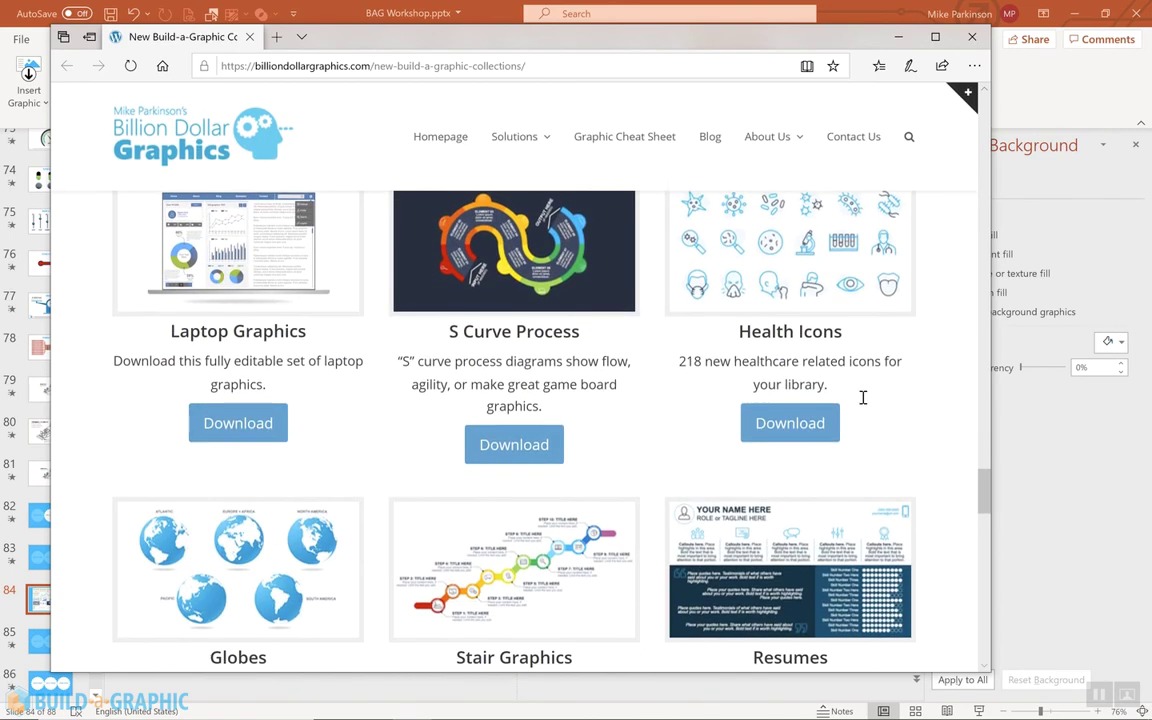
pyautogui.click(237, 424)
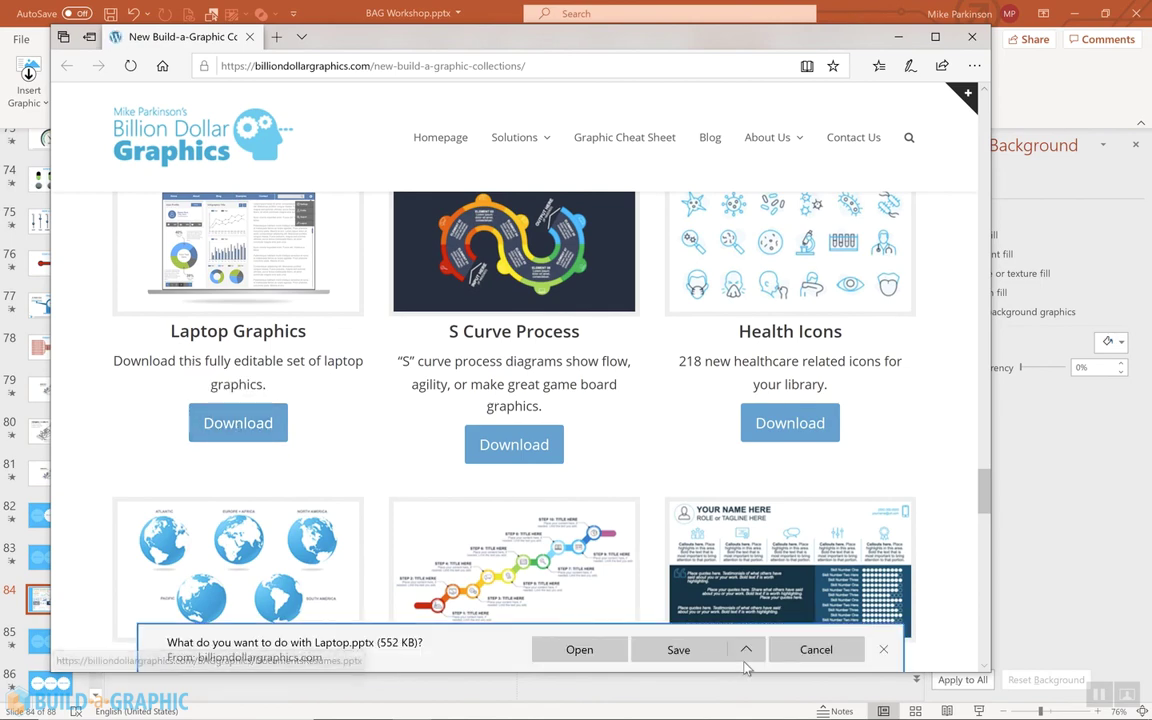
pyautogui.click(745, 649)
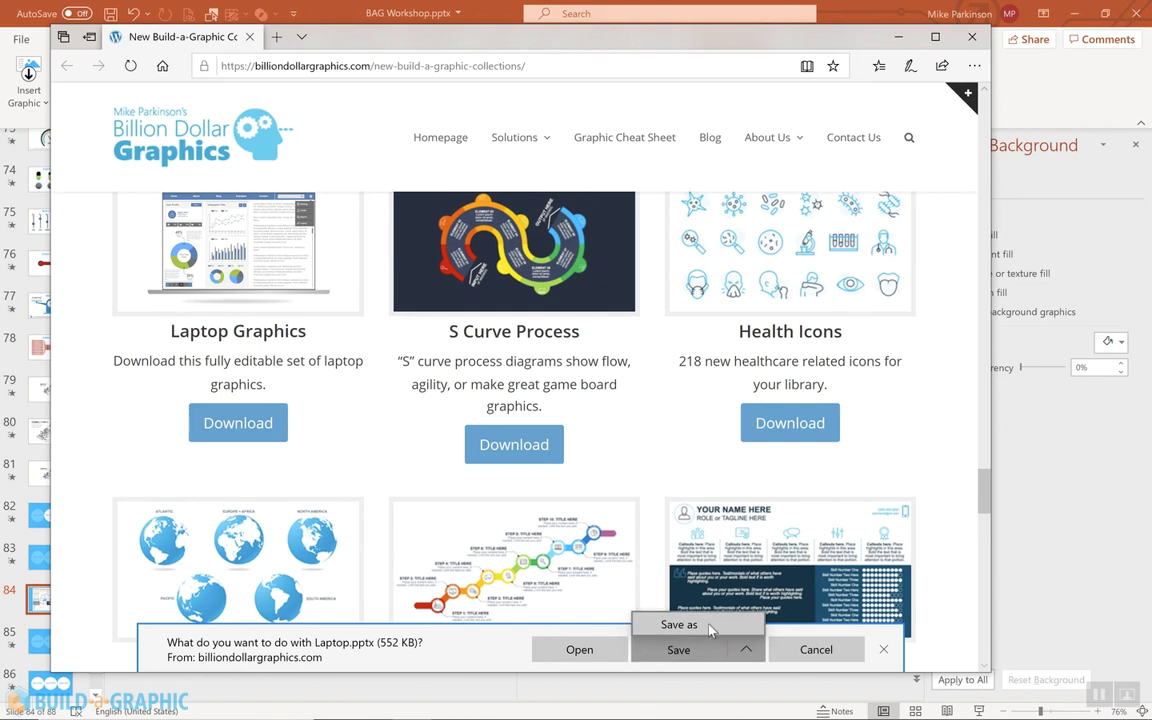
pyautogui.click(709, 625)
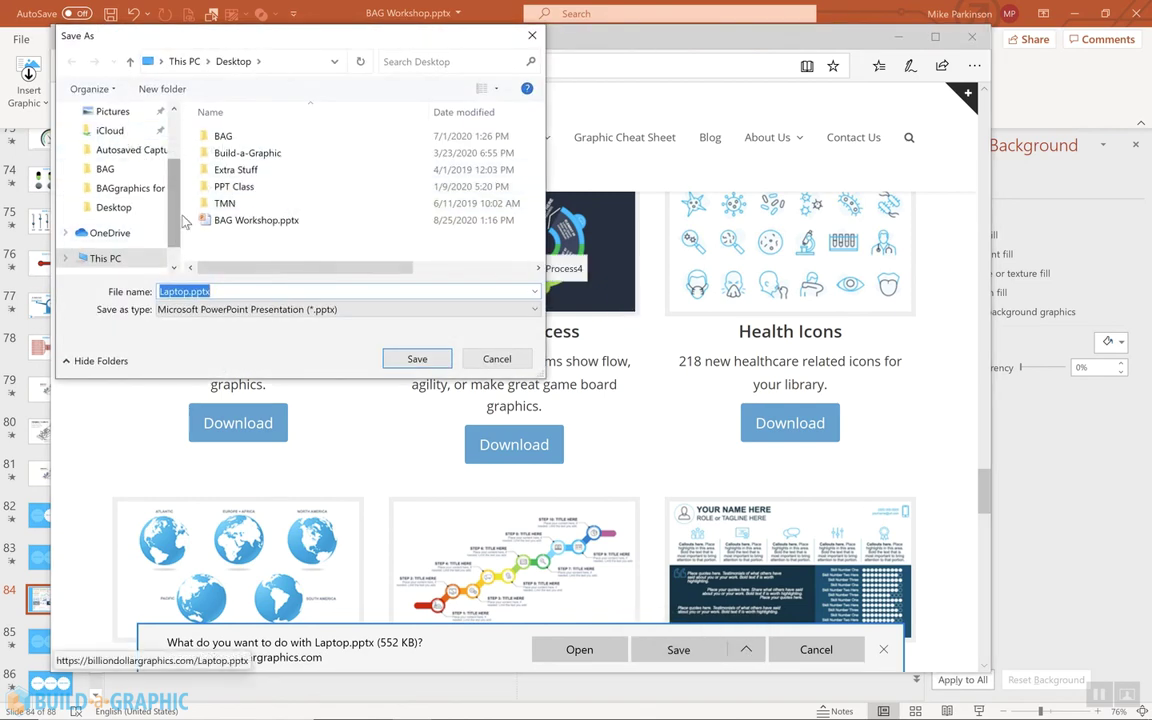
pyautogui.click(417, 358)
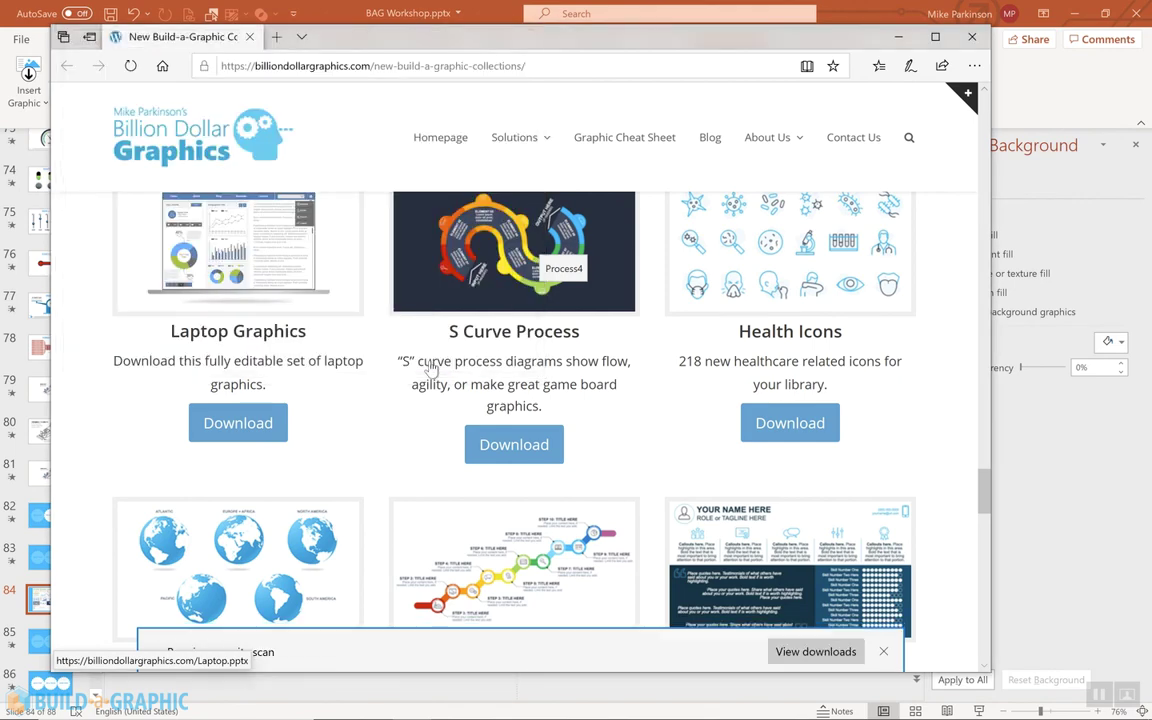
pyautogui.click(973, 40)
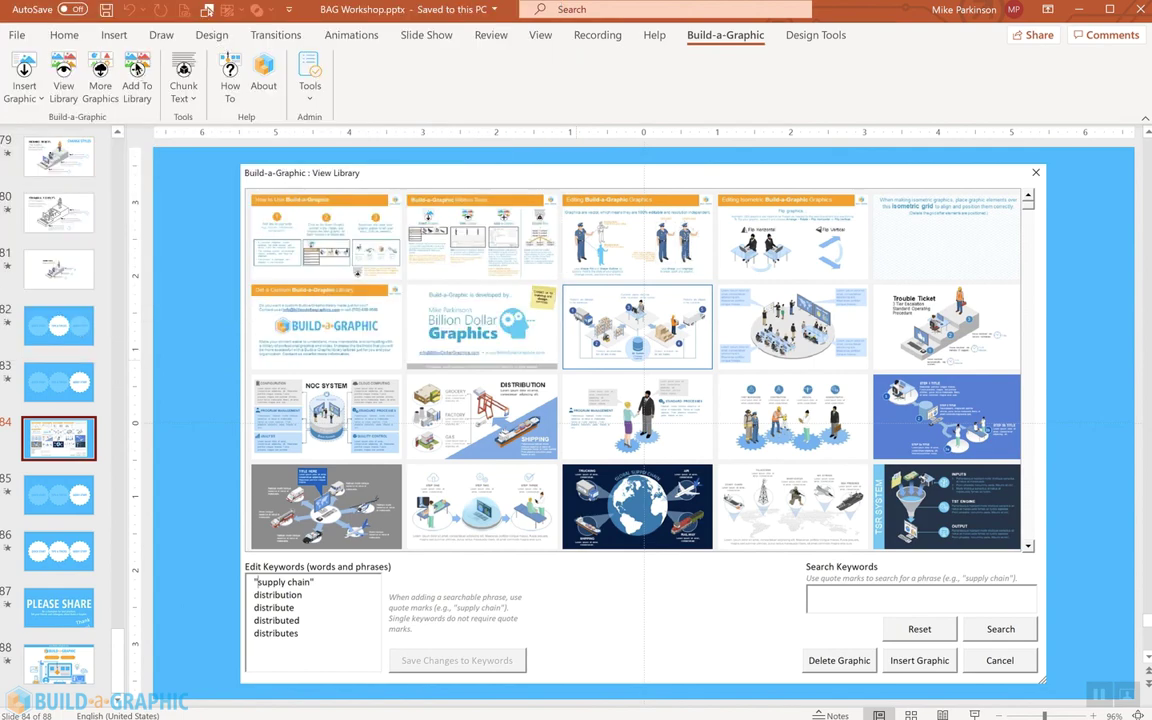
# Step: Add the downloaded Laptop.pptx from the Desktop to the Build-a-Graphic library
pyautogui.click(123, 64)
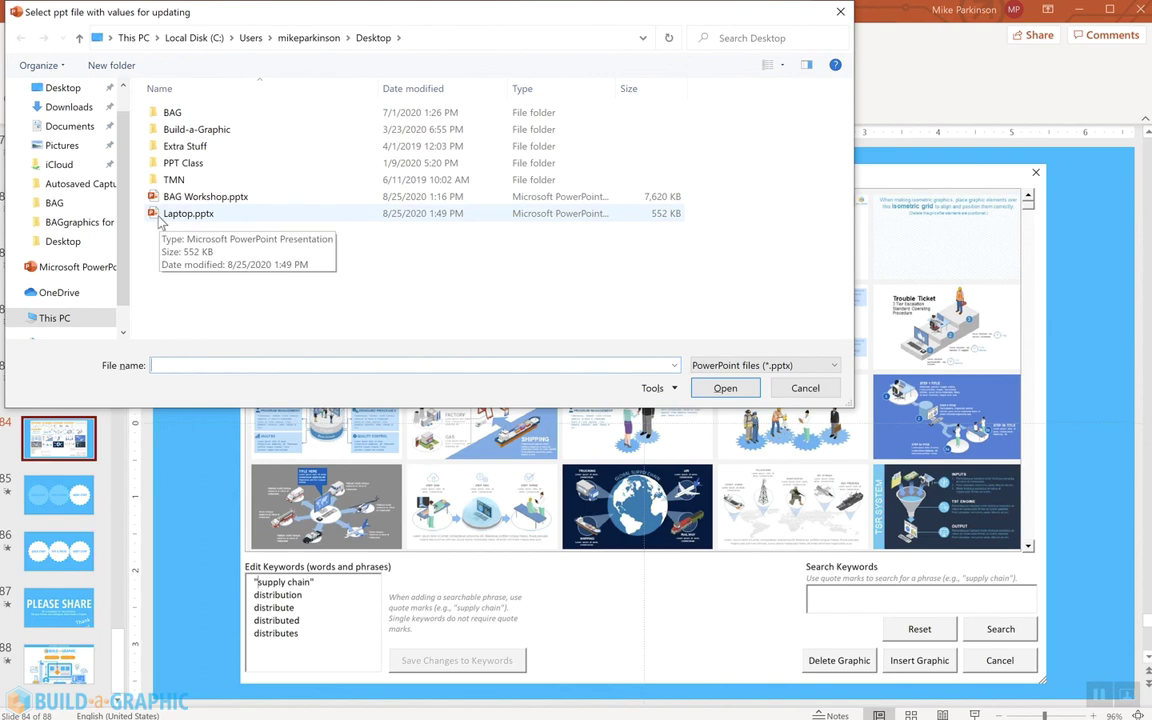
pyautogui.click(159, 218)
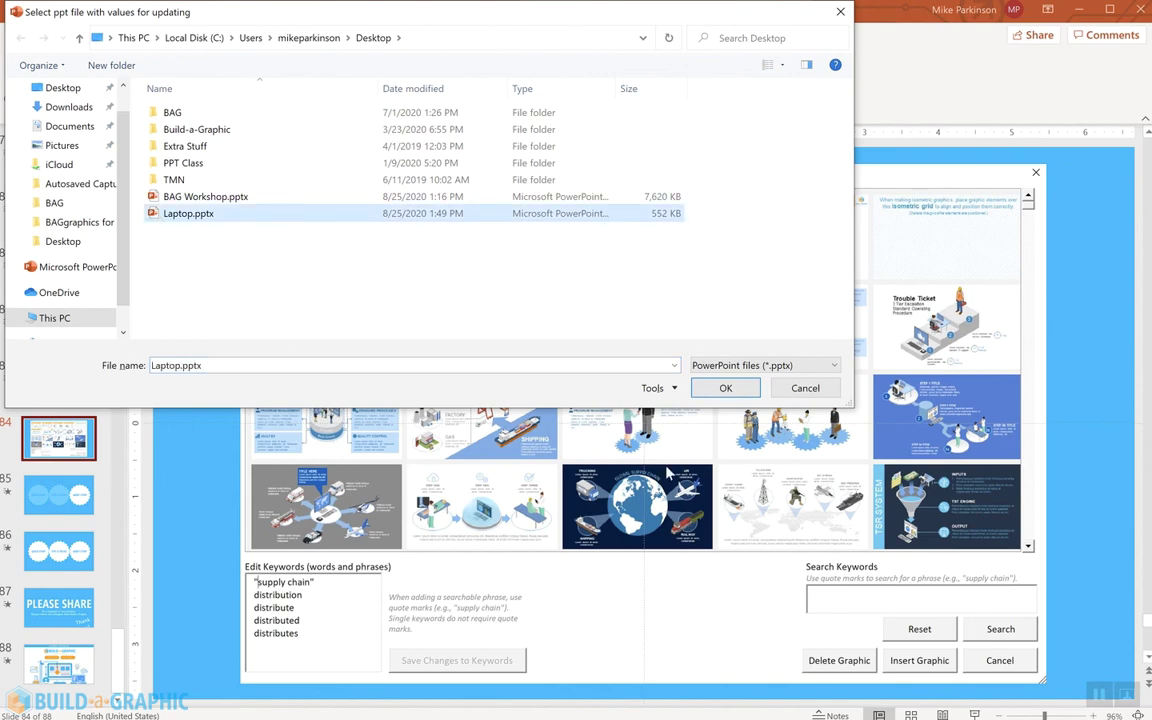
pyautogui.click(724, 388)
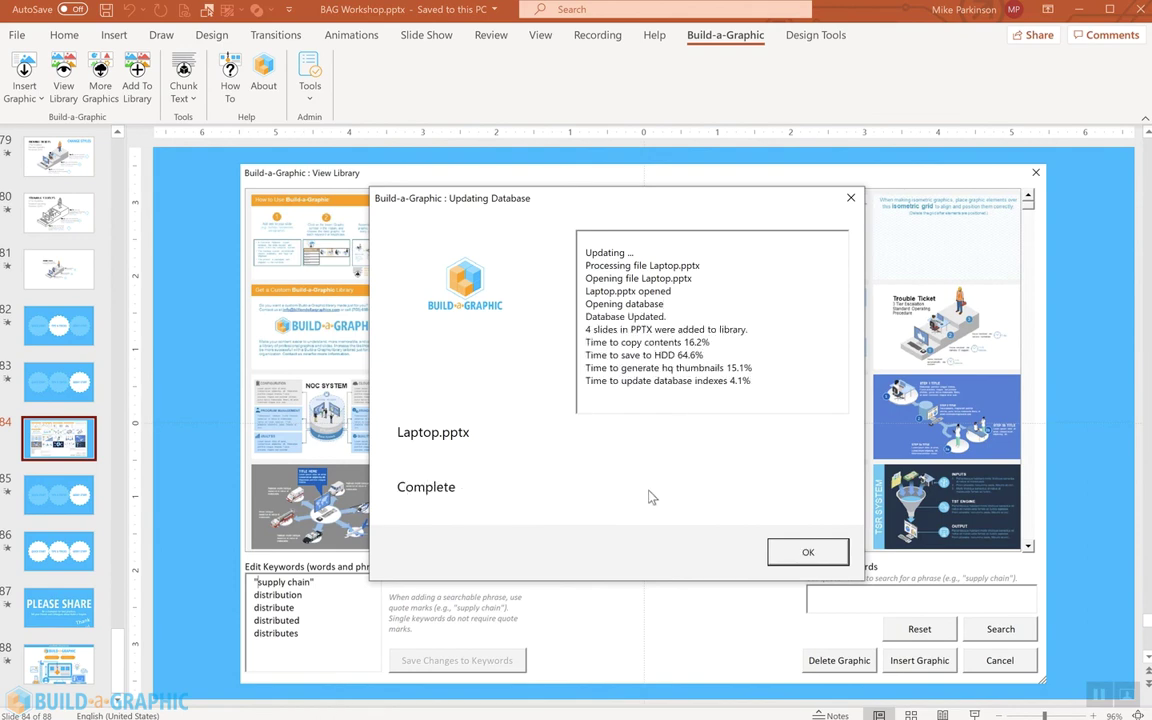
pyautogui.click(813, 555)
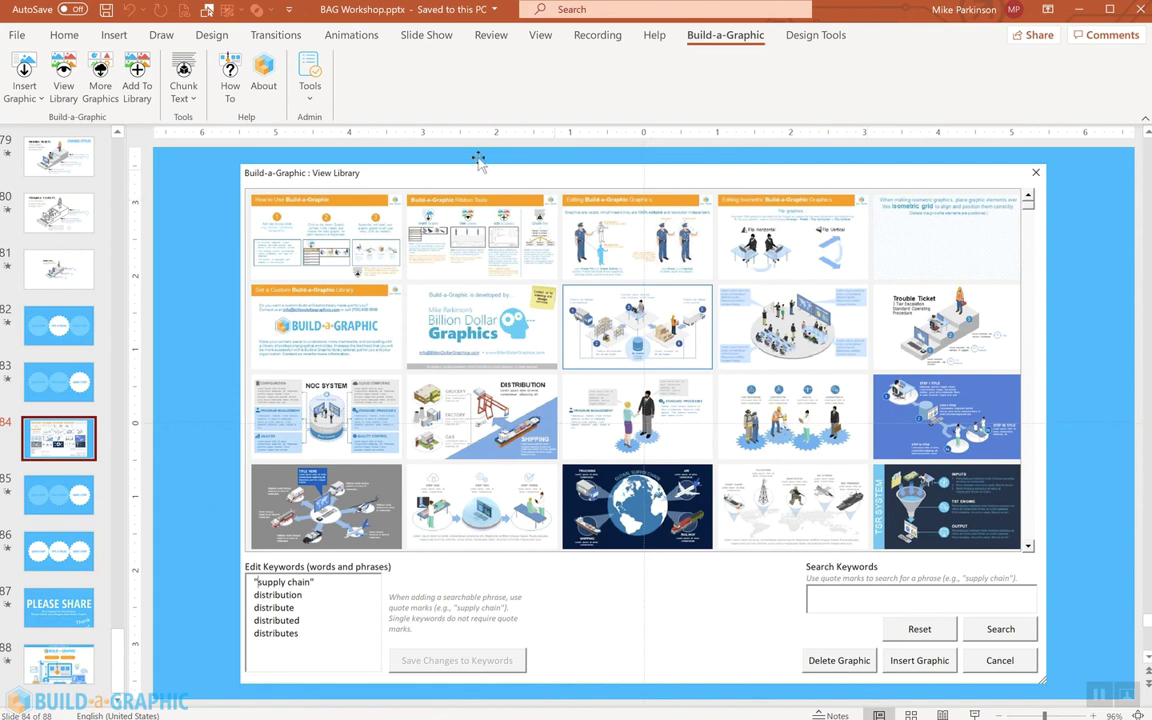
# Step: Examine the newly added laptop graphics at the end of the graphic library and close the library
pyautogui.click(64, 90)
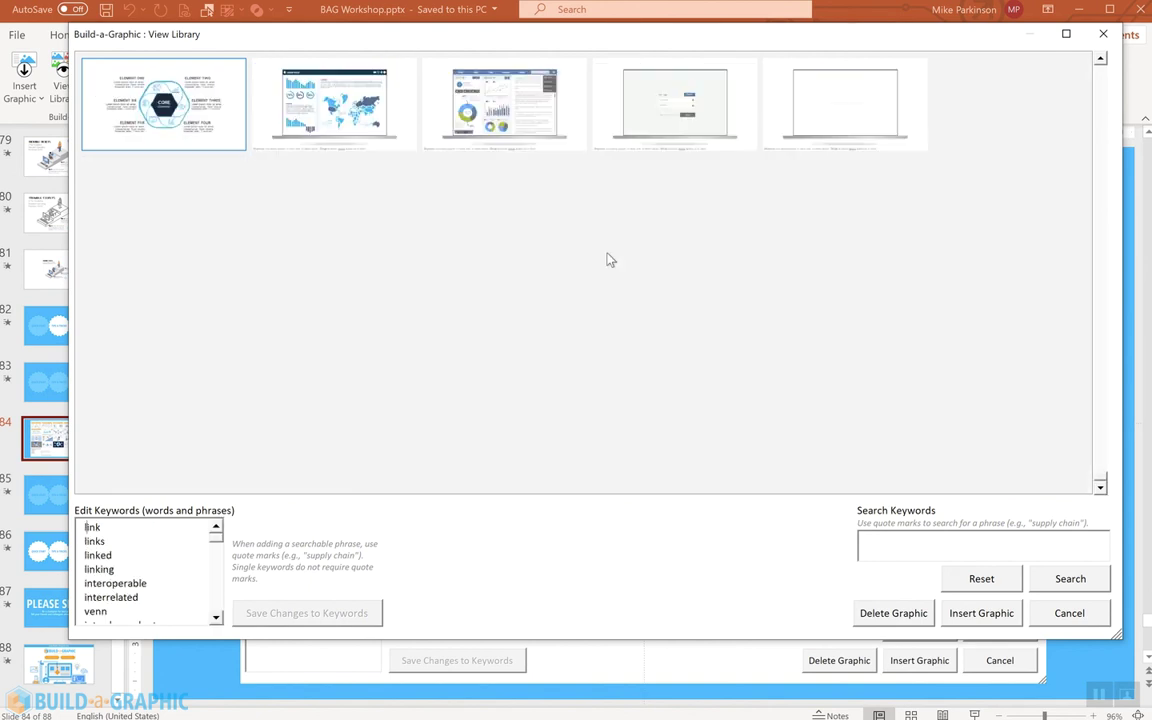
pyautogui.click(368, 118)
pyautogui.click(447, 101)
pyautogui.click(687, 116)
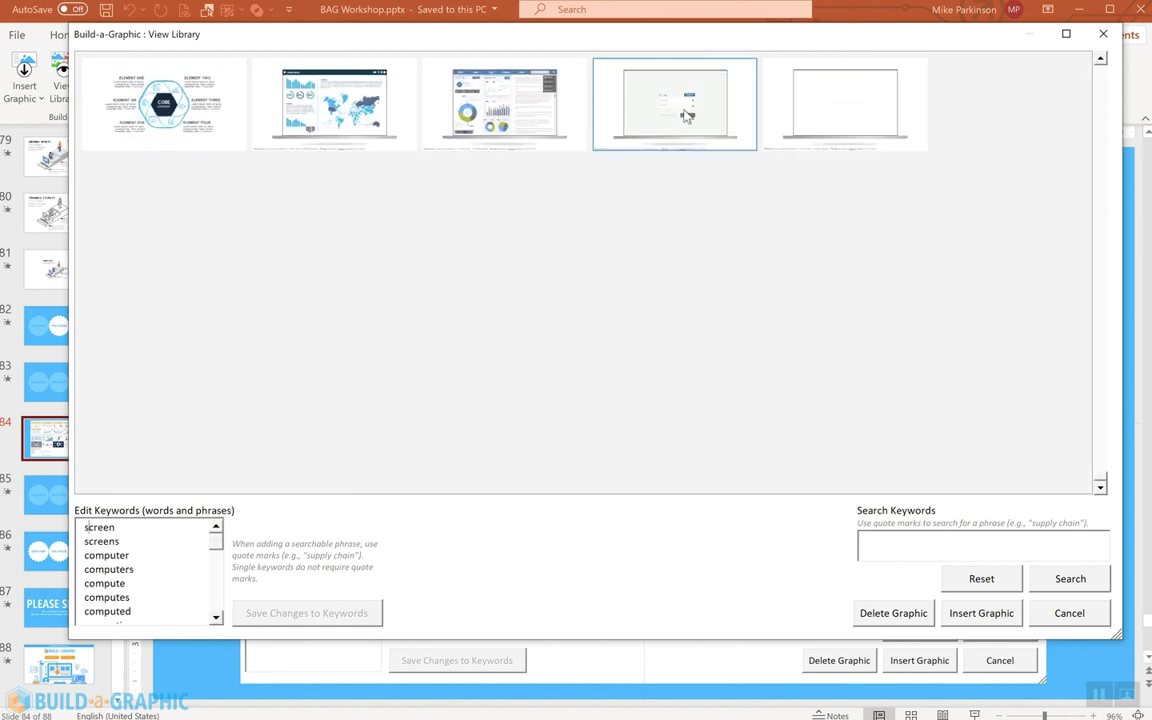
pyautogui.click(830, 120)
pyautogui.click(1103, 33)
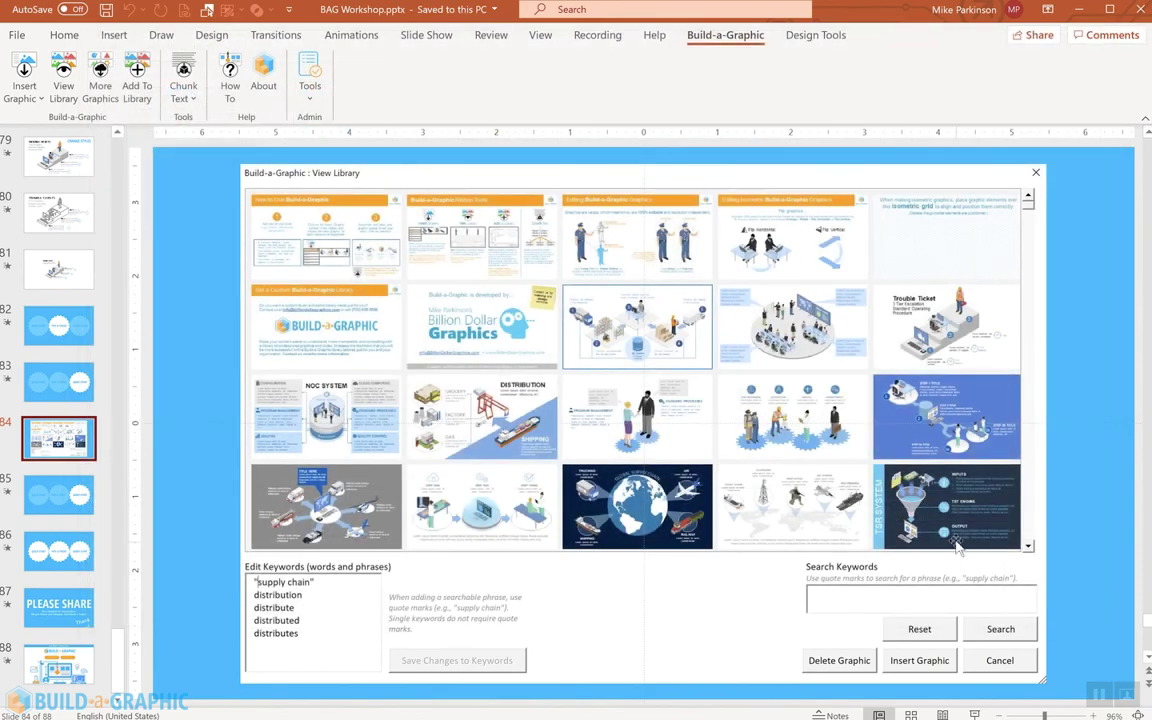